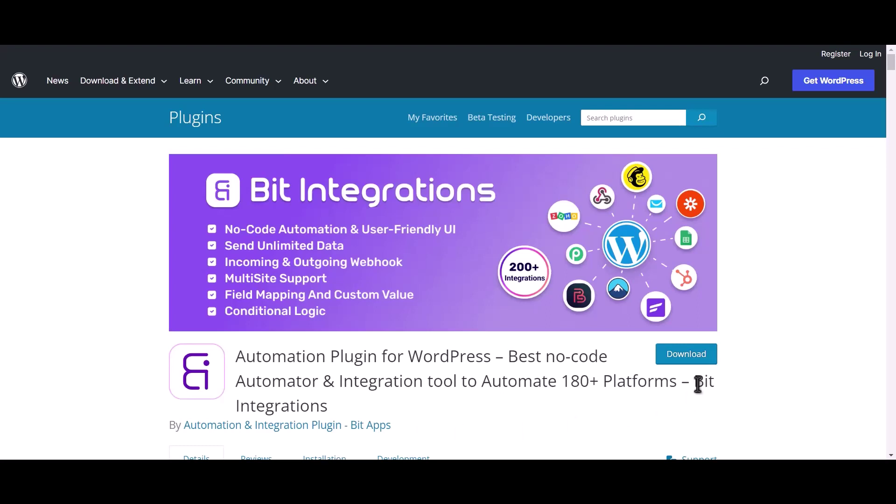
Highlight 'Bit Integrations' at the end of the WordPress.org plugin page title
{"action": "left_click_drag", "start_coordinate": [698, 385], "coordinate": [706, 403]}
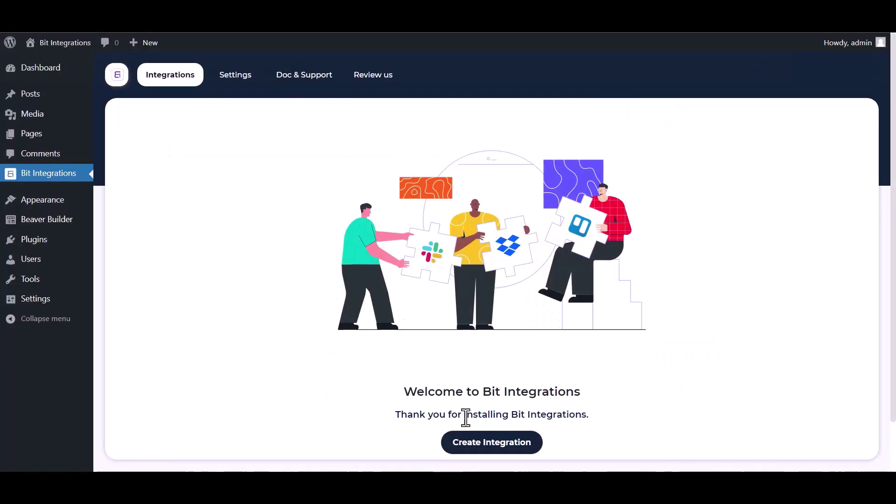
Create a new integration using the Beaver Builder Contact Form as its trigger
{"action": "left_click", "coordinate": [492, 442]}
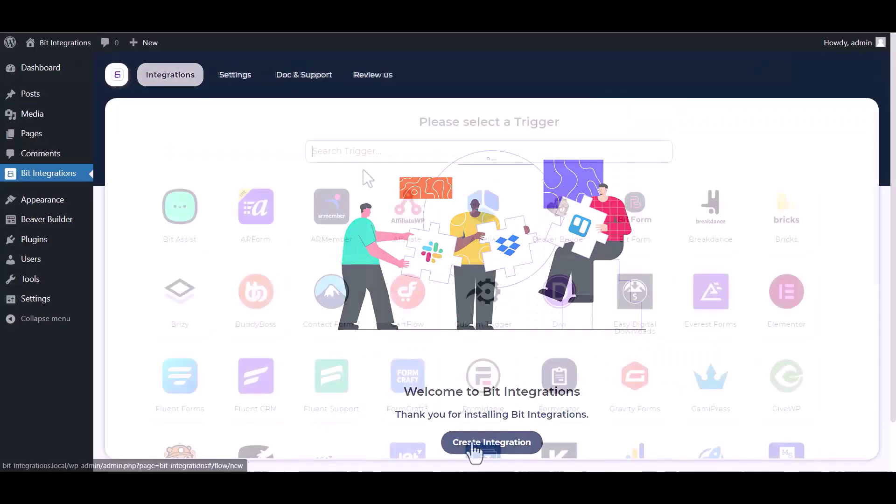
{"action": "left_click", "coordinate": [377, 147]}
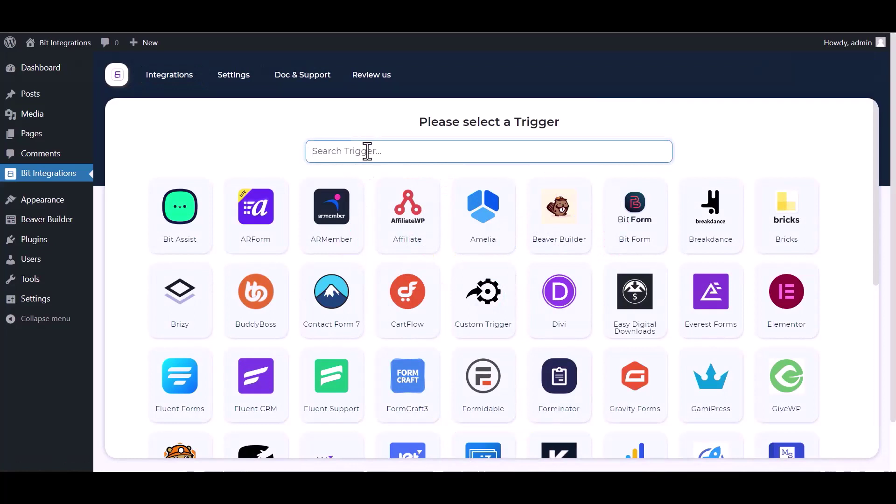
{"action": "type", "text": "bea"}
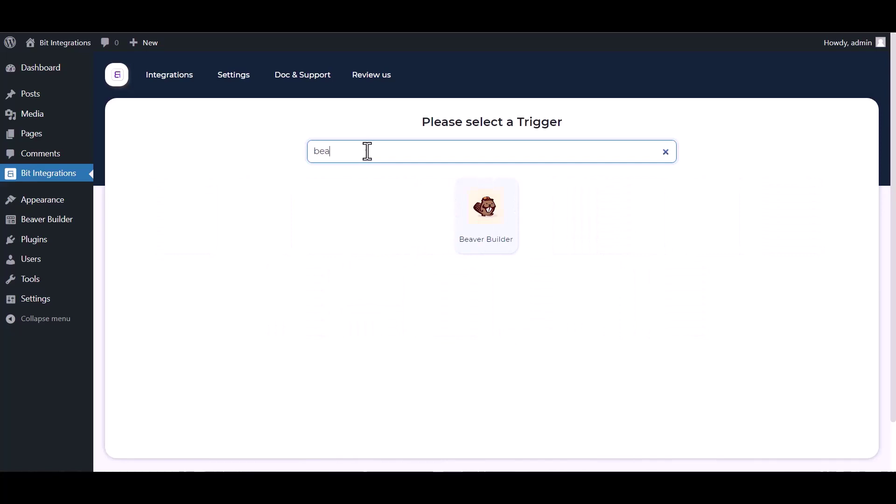
{"action": "left_click", "coordinate": [482, 225]}
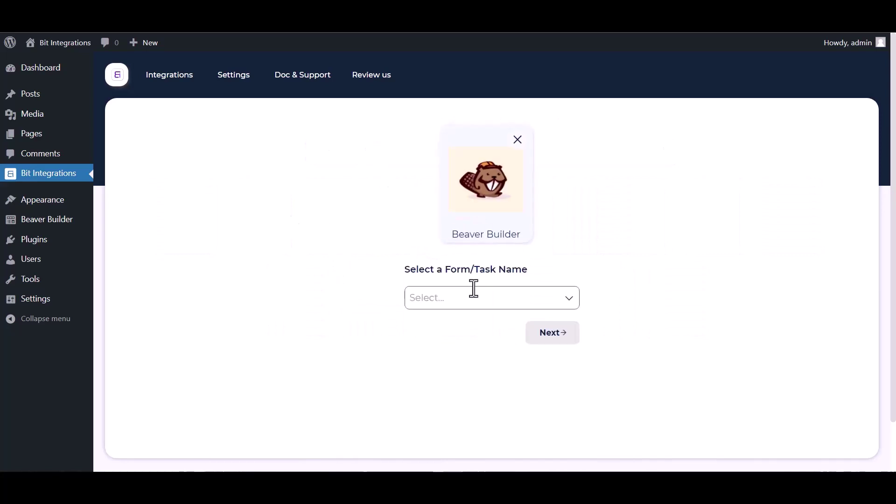
{"action": "left_click", "coordinate": [449, 299]}
{"action": "left_click", "coordinate": [443, 323]}
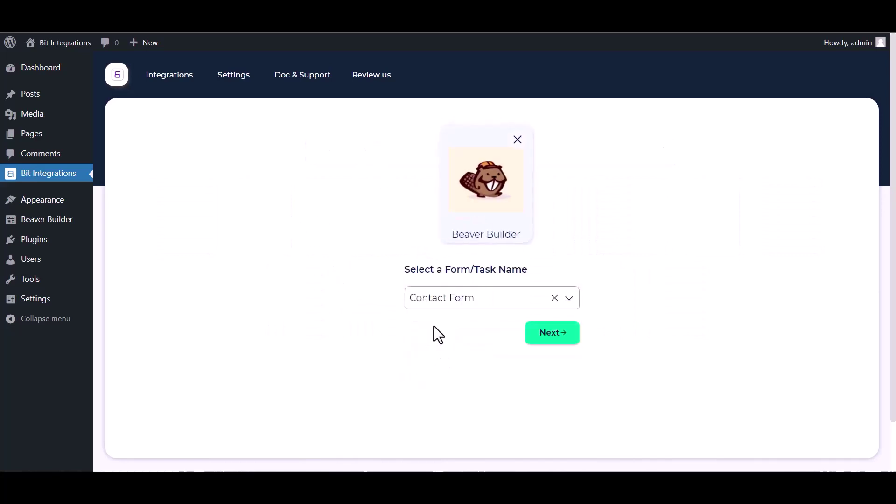
Choose Tutor Lms as the integration's action
{"action": "left_click", "coordinate": [553, 333]}
{"action": "left_click", "coordinate": [379, 106]}
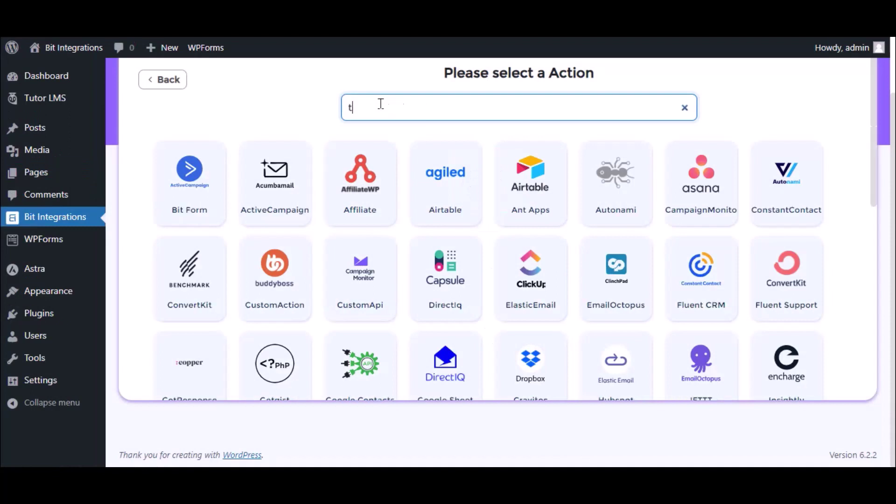
{"action": "type", "text": "tut"}
{"action": "left_click", "coordinate": [492, 211]}
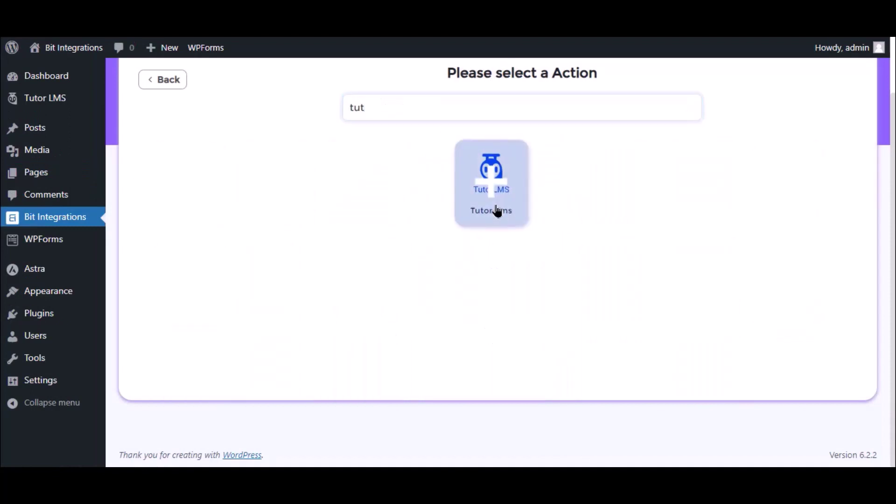
Keep the integration name 'Tutor LMS', connect it, and advance to action configuration
{"action": "left_click_drag", "start_coordinate": [232, 173], "coordinate": [149, 169]}
{"action": "left_click", "coordinate": [178, 215]}
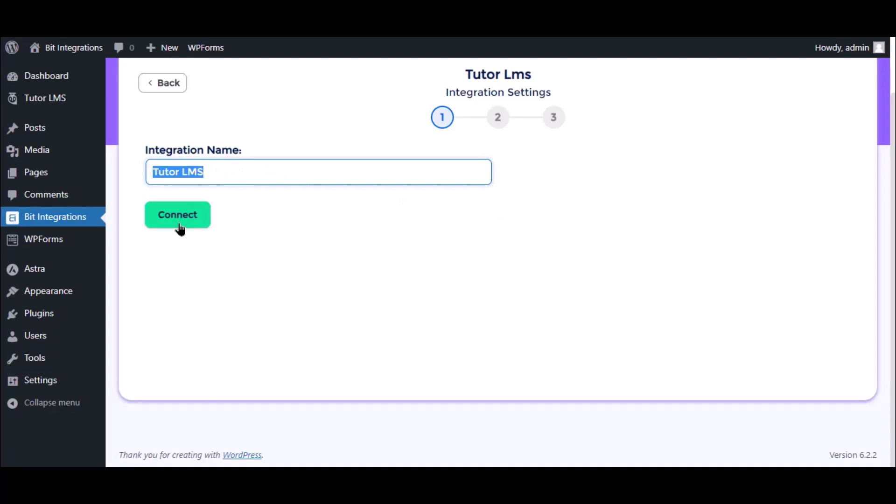
{"action": "left_click", "coordinate": [230, 174]}
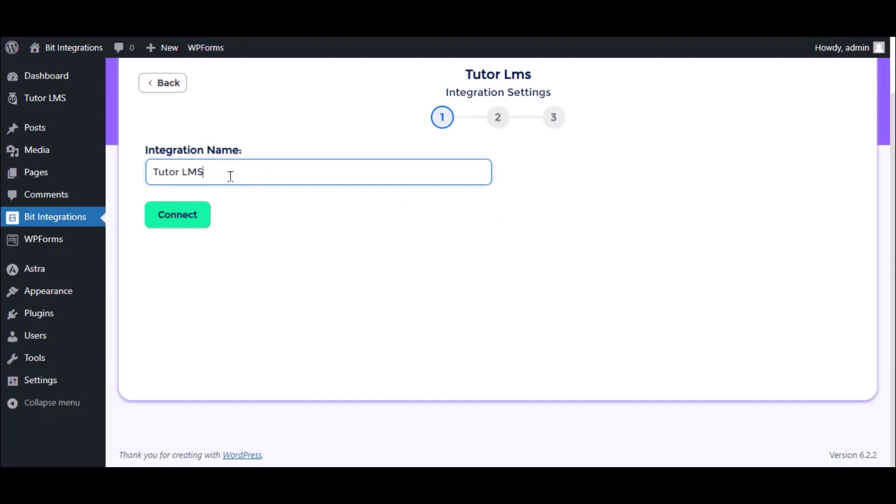
{"action": "left_click", "coordinate": [184, 219]}
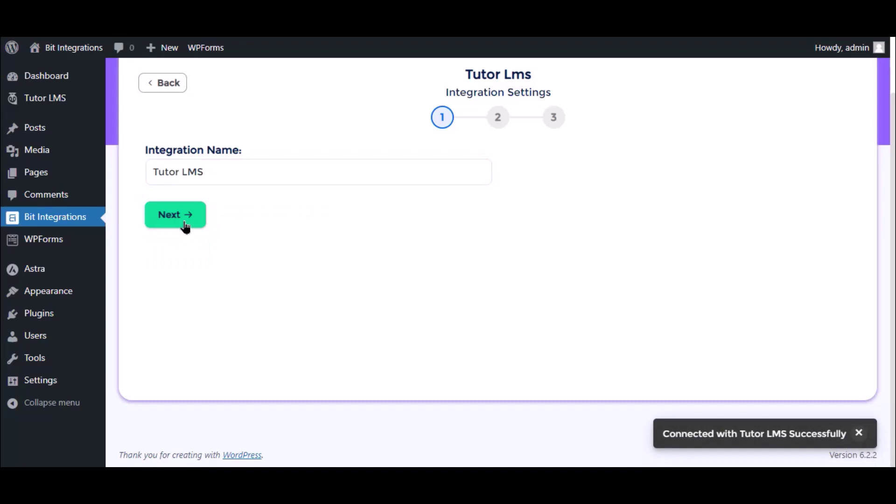
{"action": "left_click", "coordinate": [185, 223]}
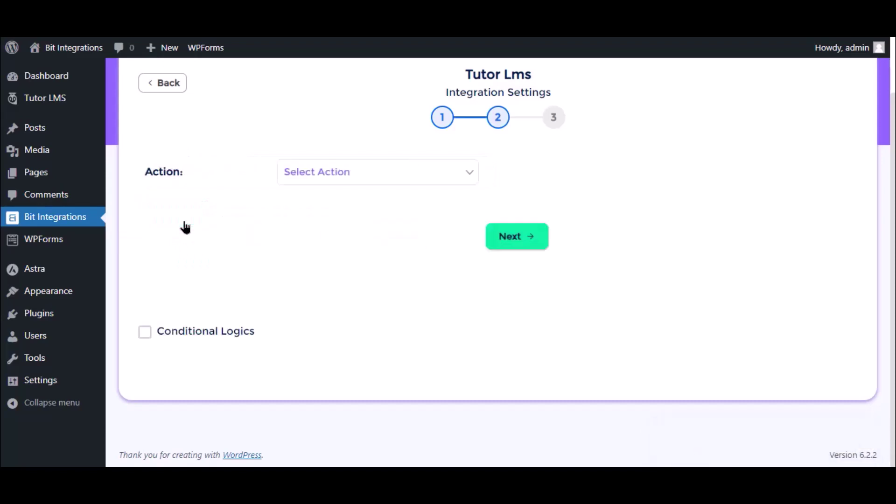
Set the action to enroll users in the Nutrition: Build Your Perfect Diet & Meal Plan course
{"action": "left_click", "coordinate": [370, 174]}
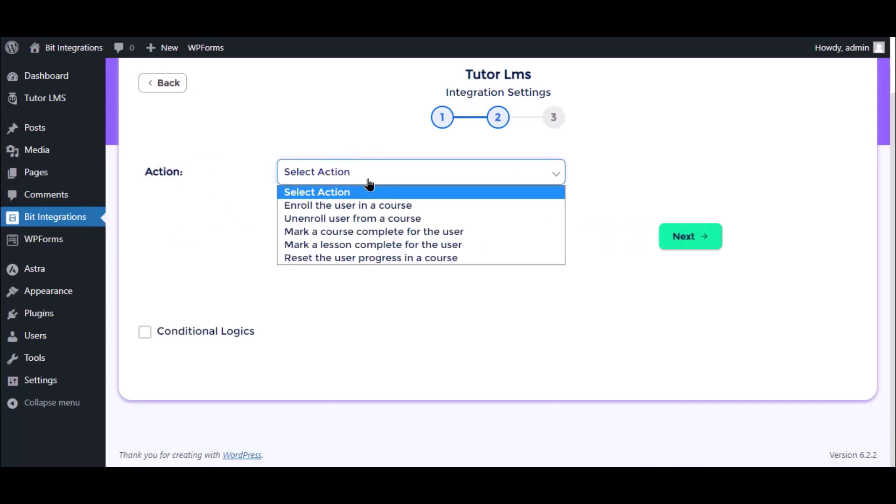
{"action": "left_click", "coordinate": [332, 208]}
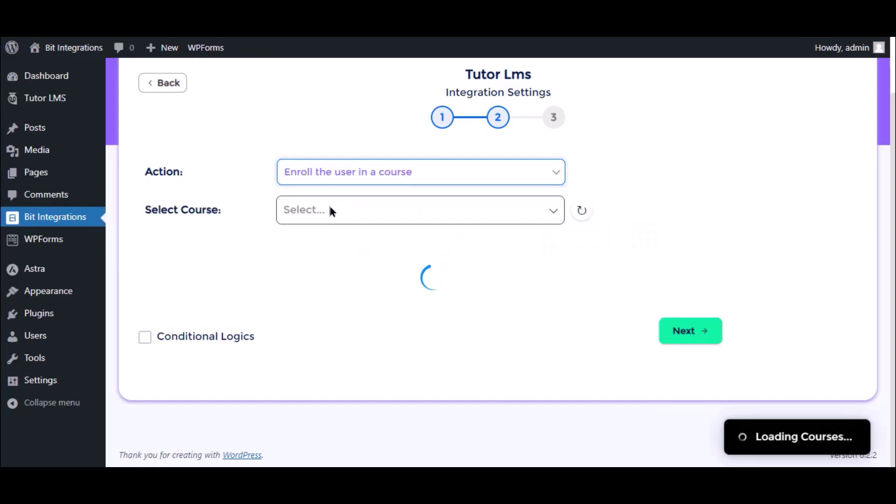
{"action": "left_click", "coordinate": [345, 212]}
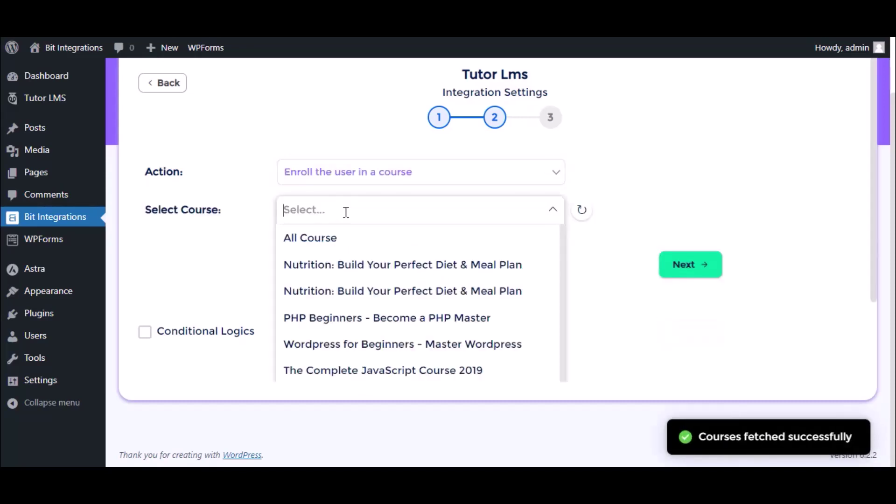
{"action": "left_click", "coordinate": [334, 269]}
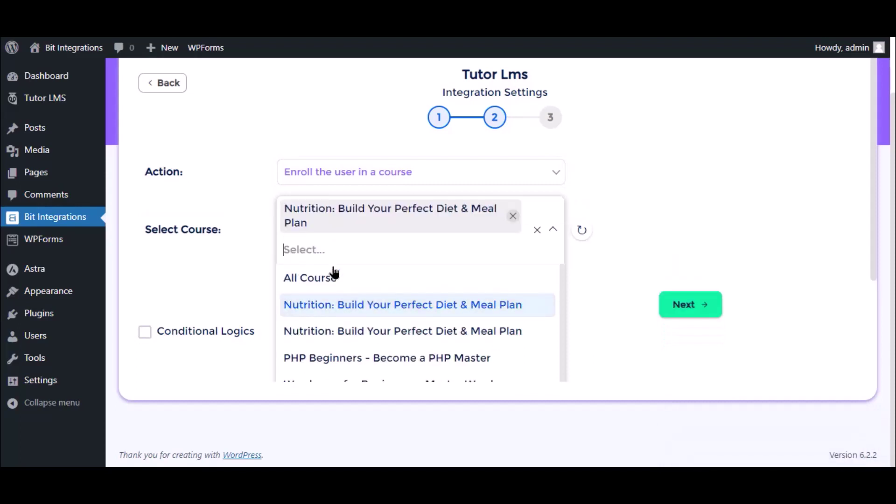
{"action": "left_click", "coordinate": [232, 274]}
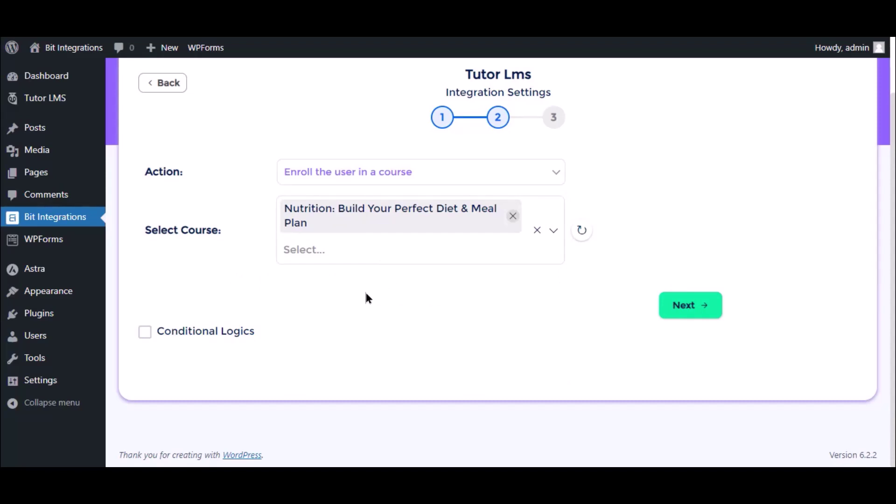
Turn Conditional Logics on and back off, then advance to the final step
{"action": "left_click", "coordinate": [145, 332]}
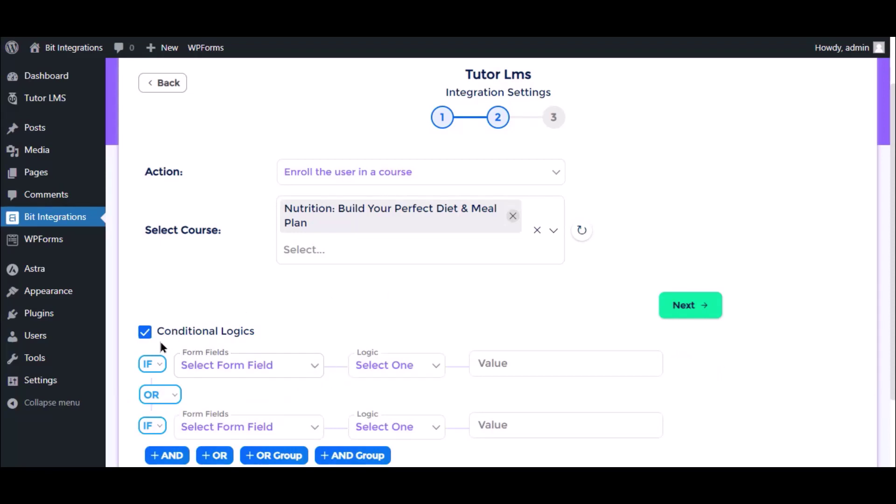
{"action": "left_click", "coordinate": [145, 332]}
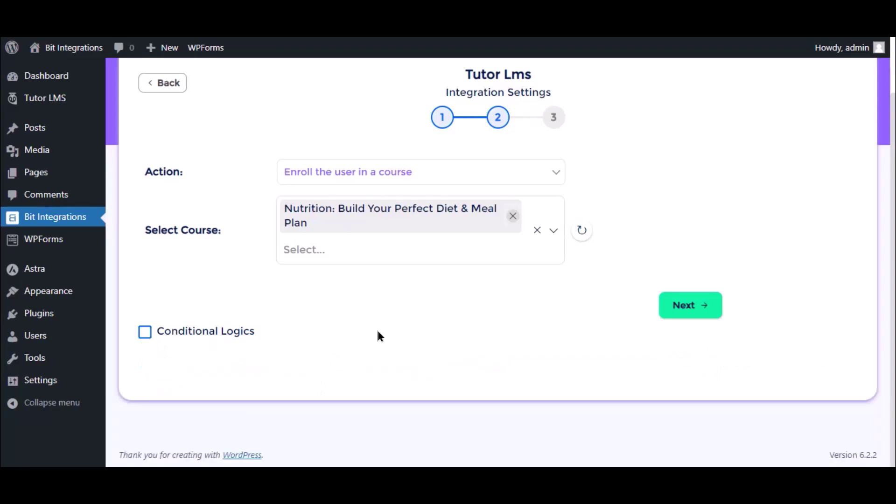
{"action": "left_click", "coordinate": [690, 305]}
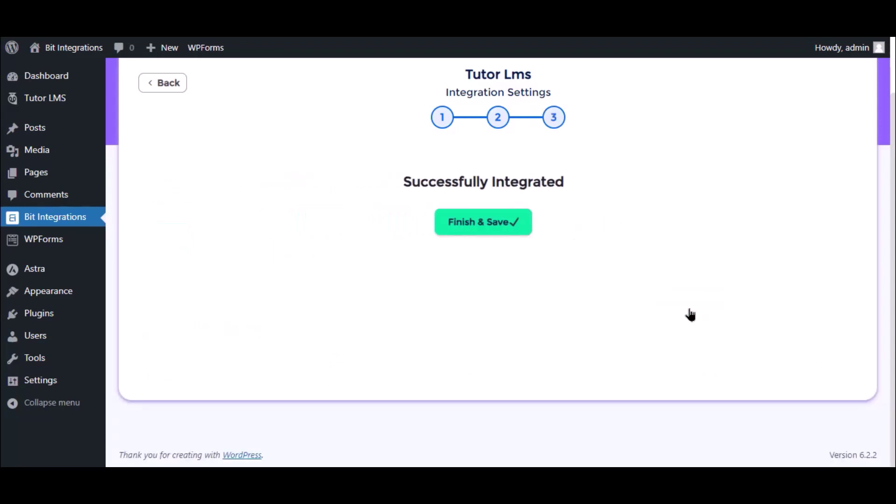
Choose Finish & Save on the Successfully Integrated step
{"action": "left_click", "coordinate": [511, 226]}
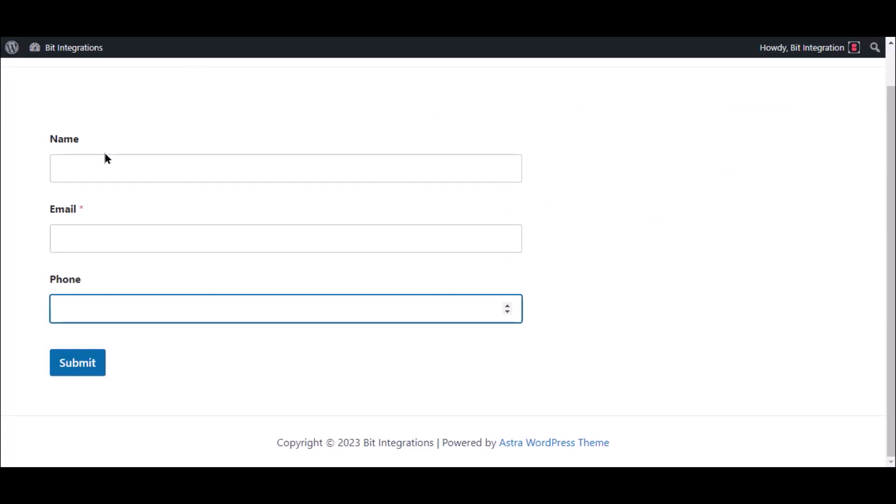
Fill in Name, Email and Phone on the contact form and submit it
{"action": "left_click", "coordinate": [101, 163]}
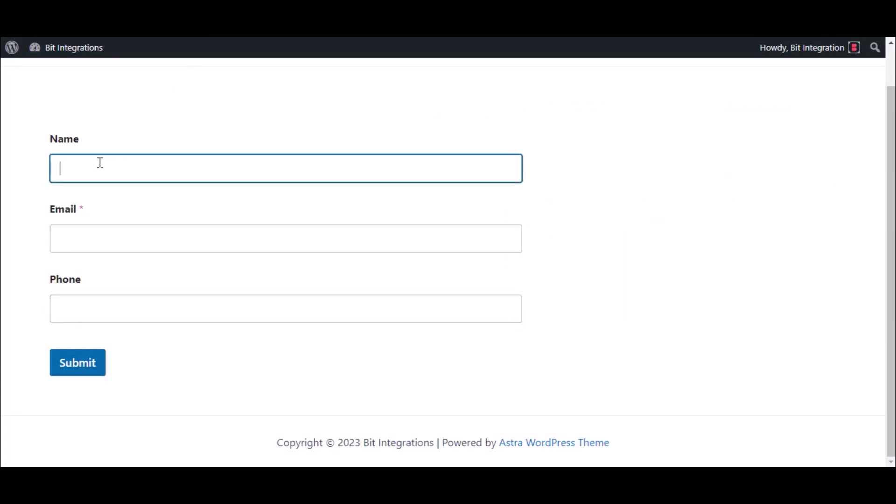
{"action": "type", "text": "Bit Integr"}
{"action": "type", "text": "ations"}
{"action": "left_click", "coordinate": [87, 233]}
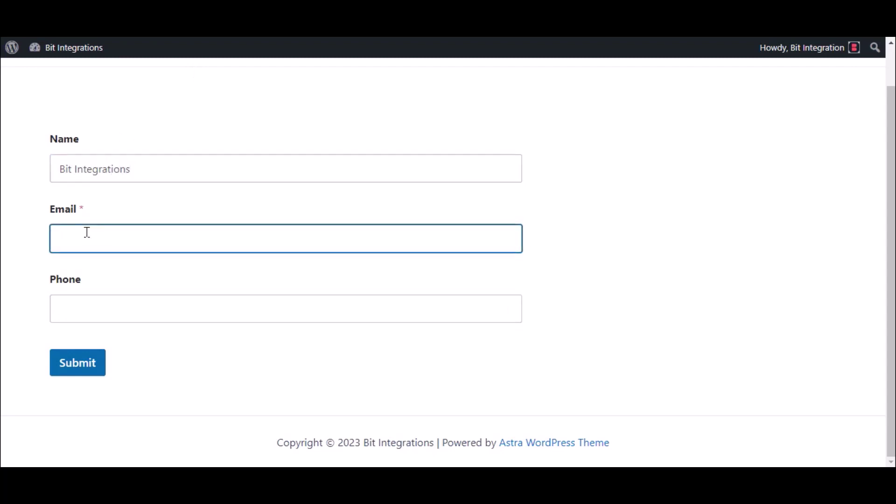
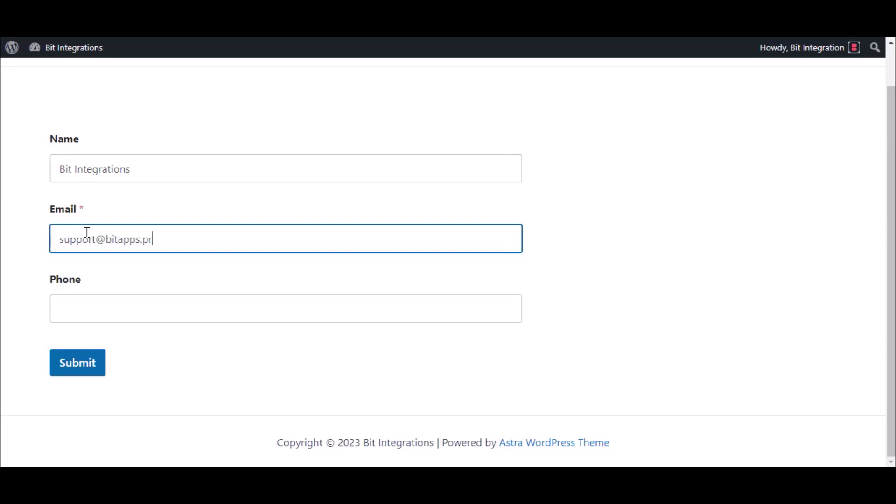
{"action": "left_click", "coordinate": [108, 308]}
{"action": "type", "text": "4"}
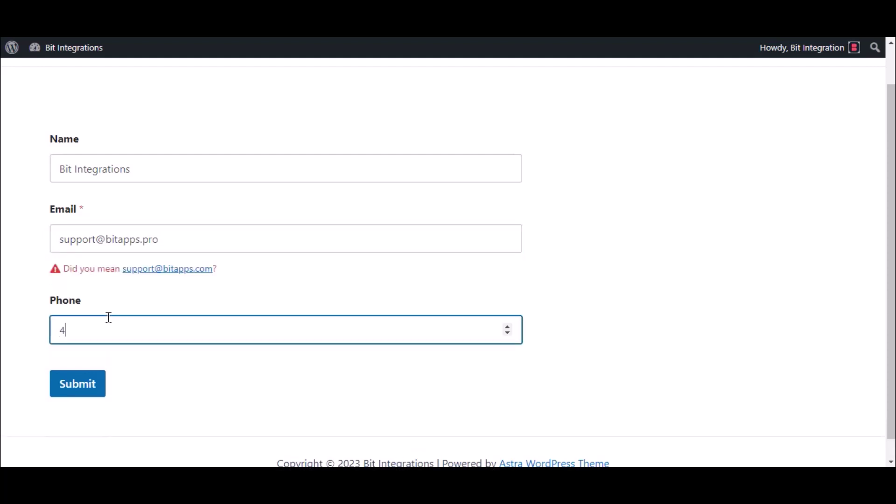
{"action": "type", "text": "44555666"}
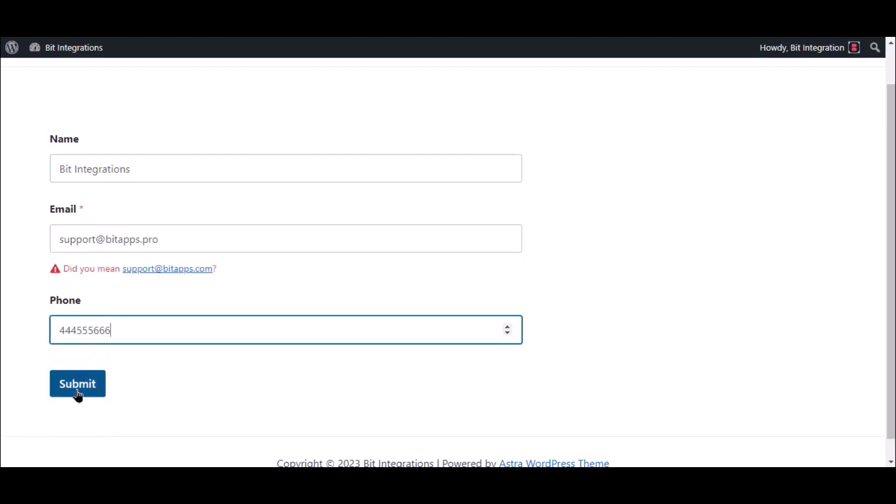
{"action": "left_click", "coordinate": [78, 384]}
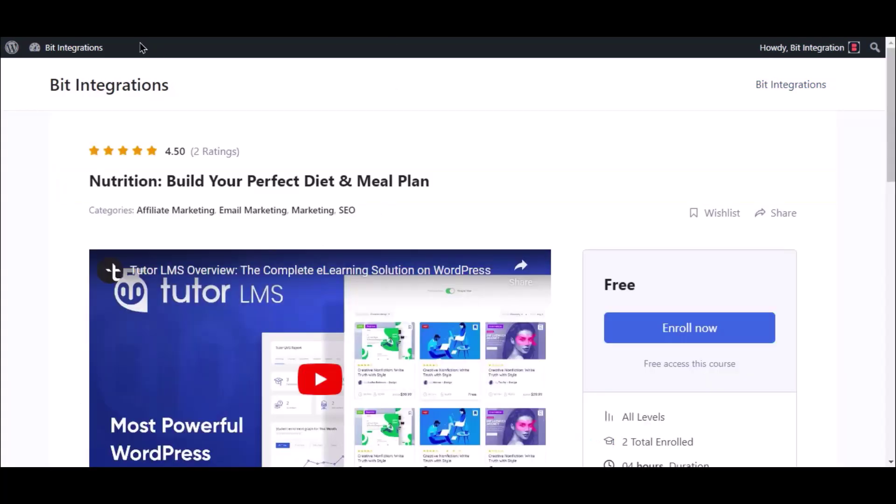
Reload the Nutrition course page to confirm enrollment with 0/6 course progress
{"action": "left_click", "coordinate": [690, 328]}
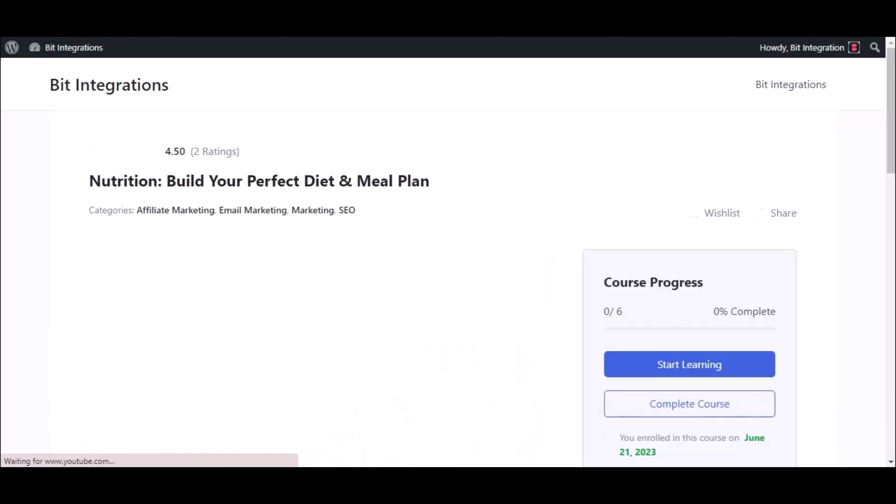